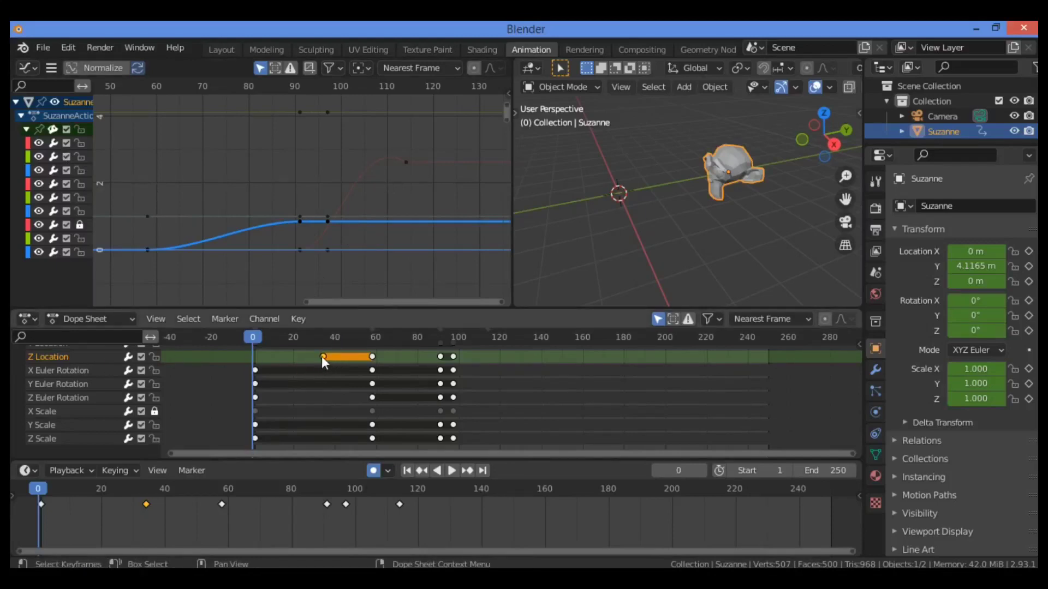
- Move the selected first Z Location keyframe back to about frame 5
key(g)
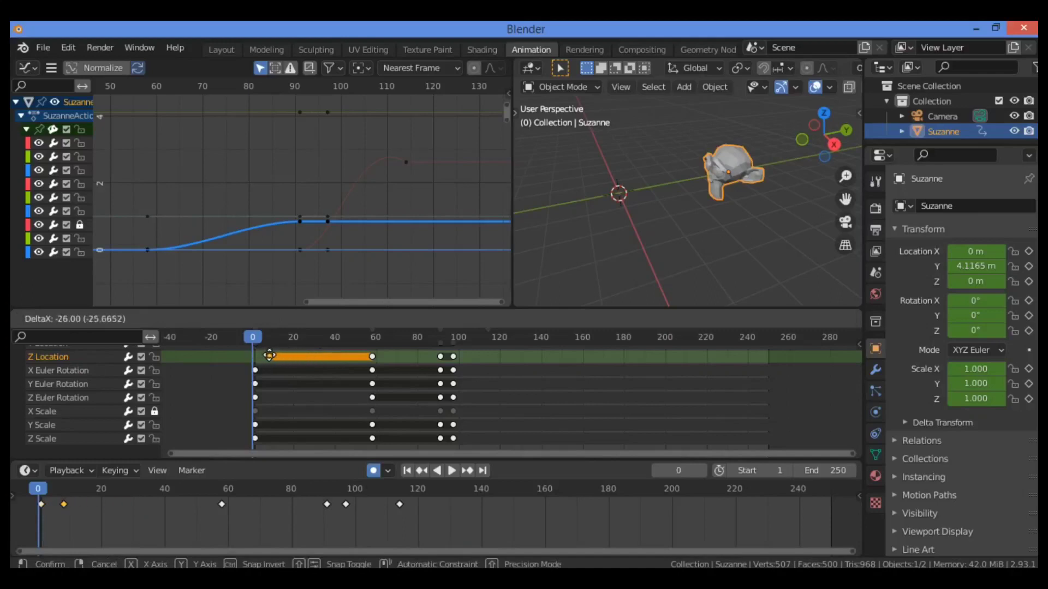
click(263, 355)
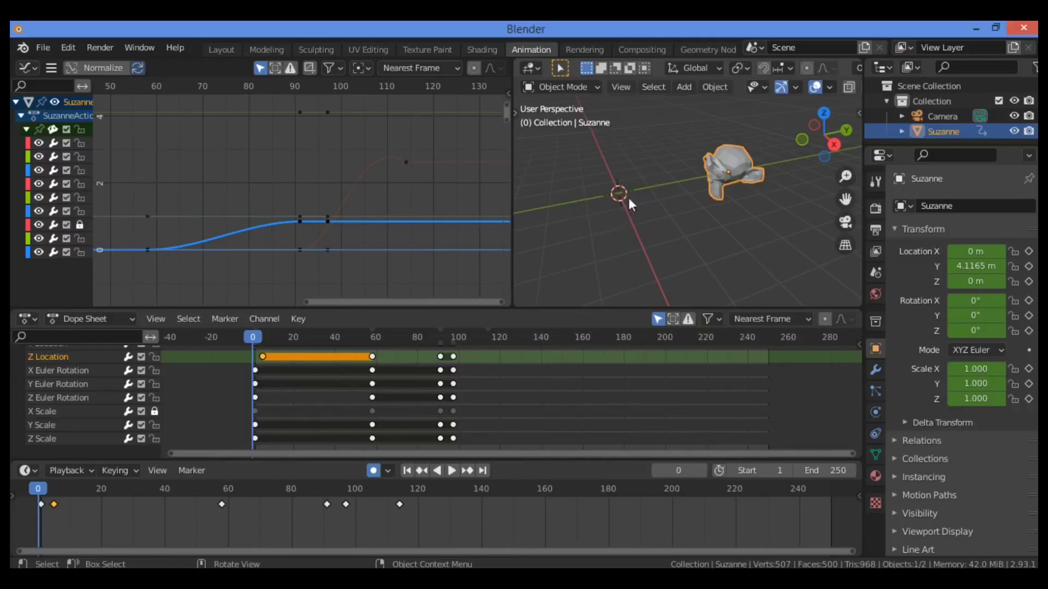
- Select all objects in the scene and apply all their transforms
key(a)
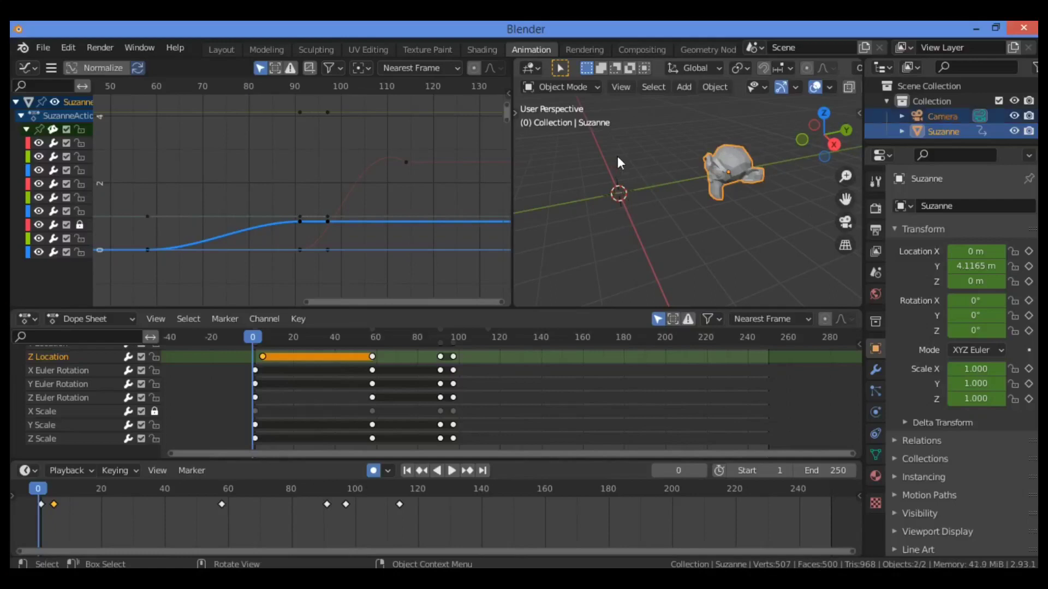
key(shift+a)
mouse_move(618, 158)
key(ctrl+a)
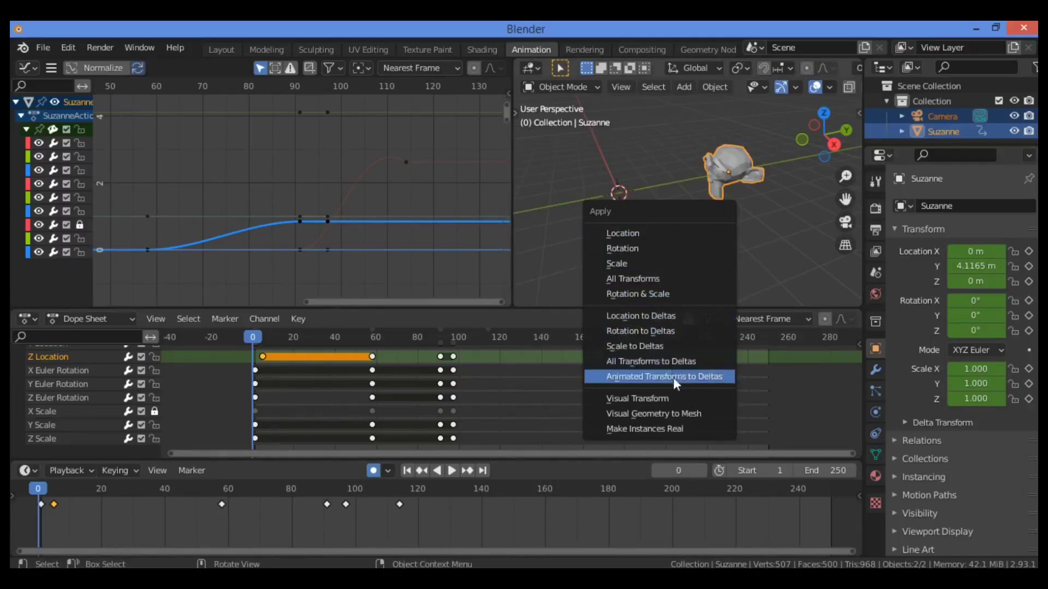
click(673, 279)
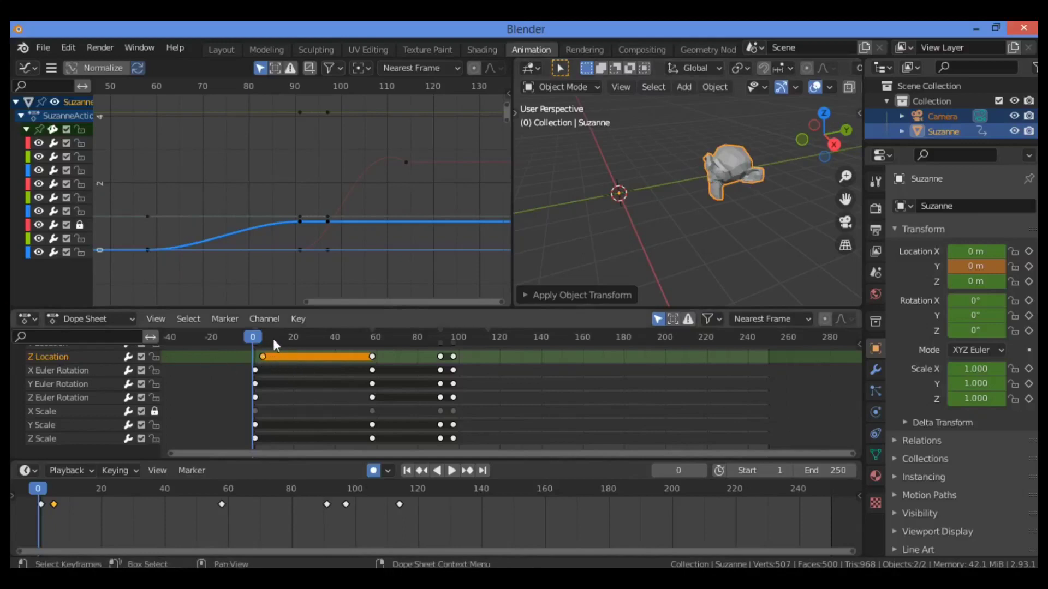
- Play the animation to check how Suzanne moves, return to frame 0 and pull the view back
key(space)
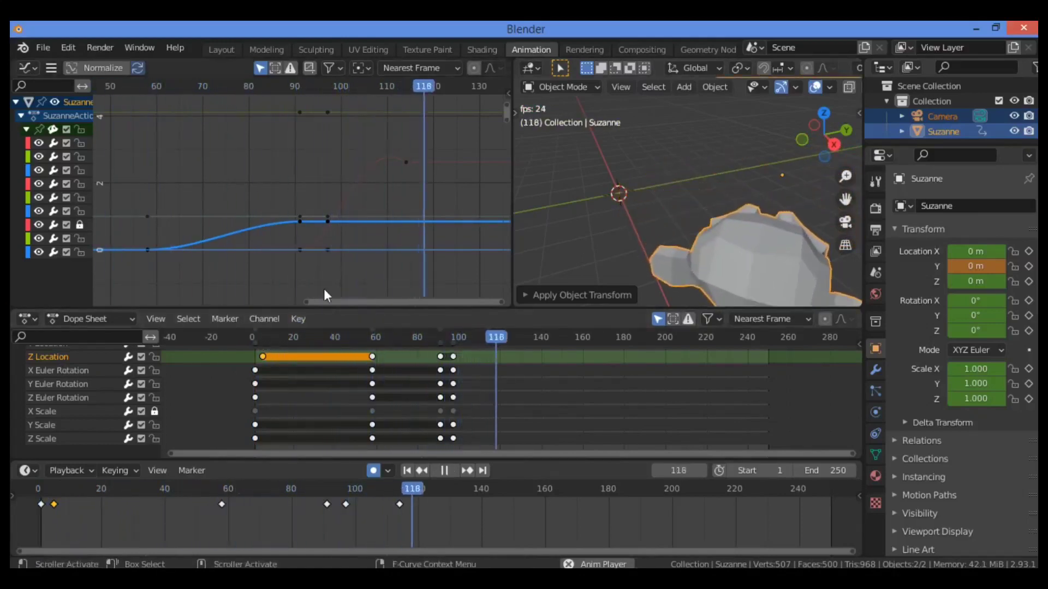
key(space)
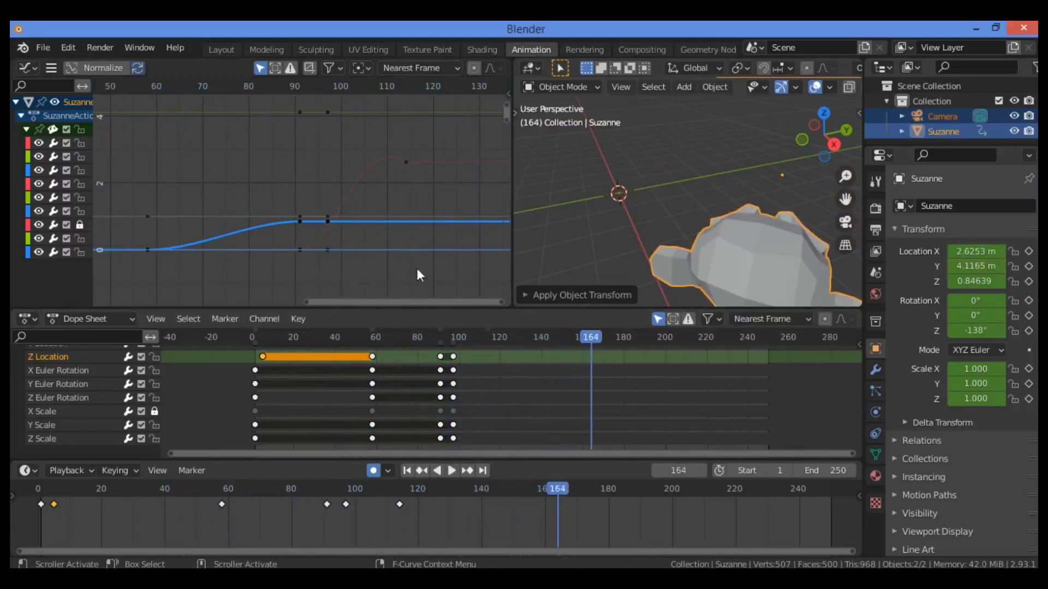
drag(590, 332, 235, 333)
drag(846, 176, 846, 193)
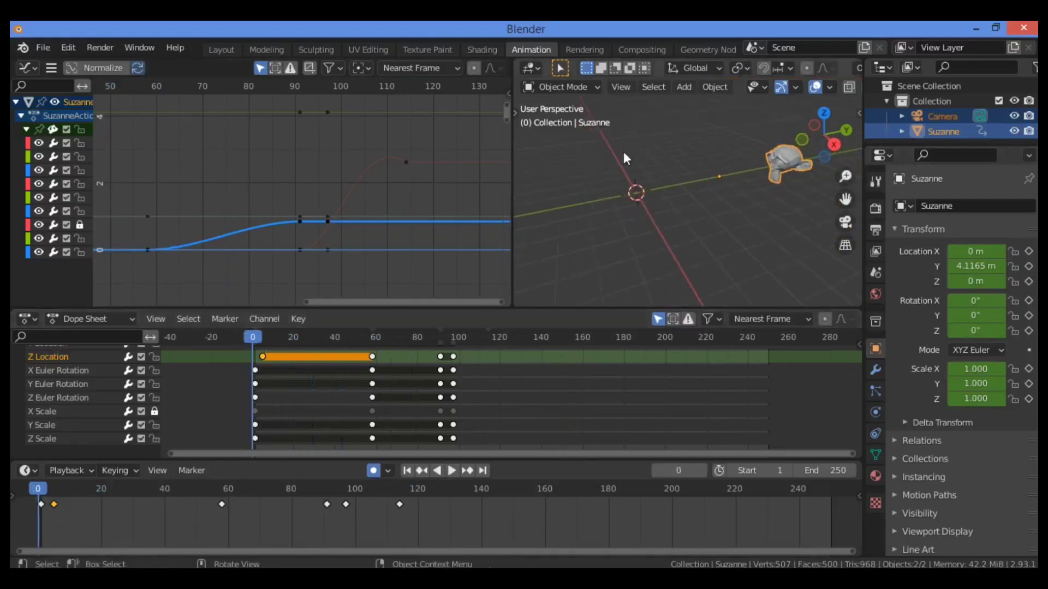
- Go through the Z Location and Euler Rotation channels, deselect the keyframe and select the Z Euler Rotation channel
click(94, 369)
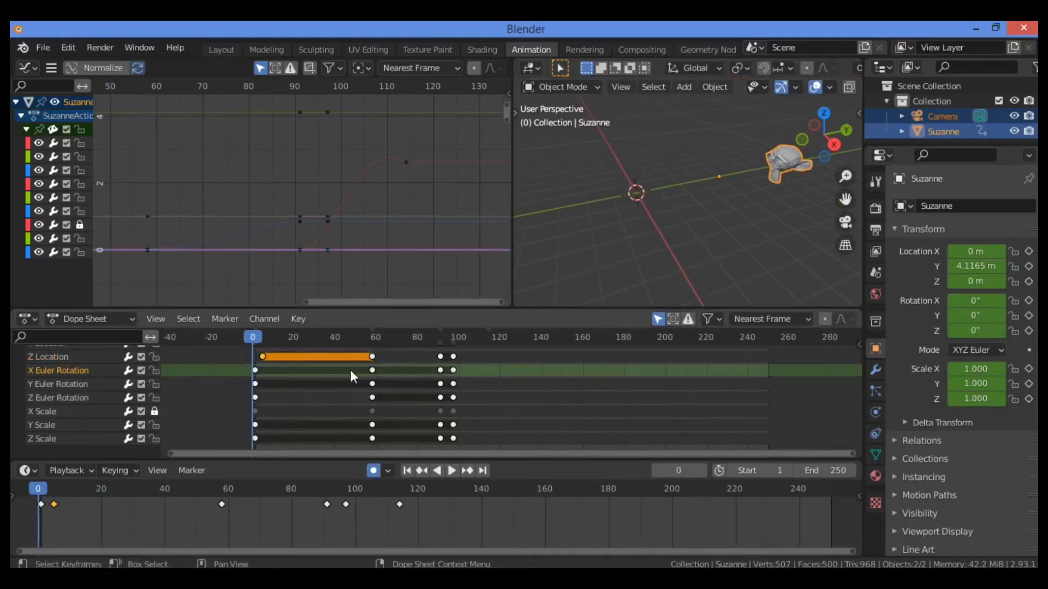
click(350, 370)
click(118, 363)
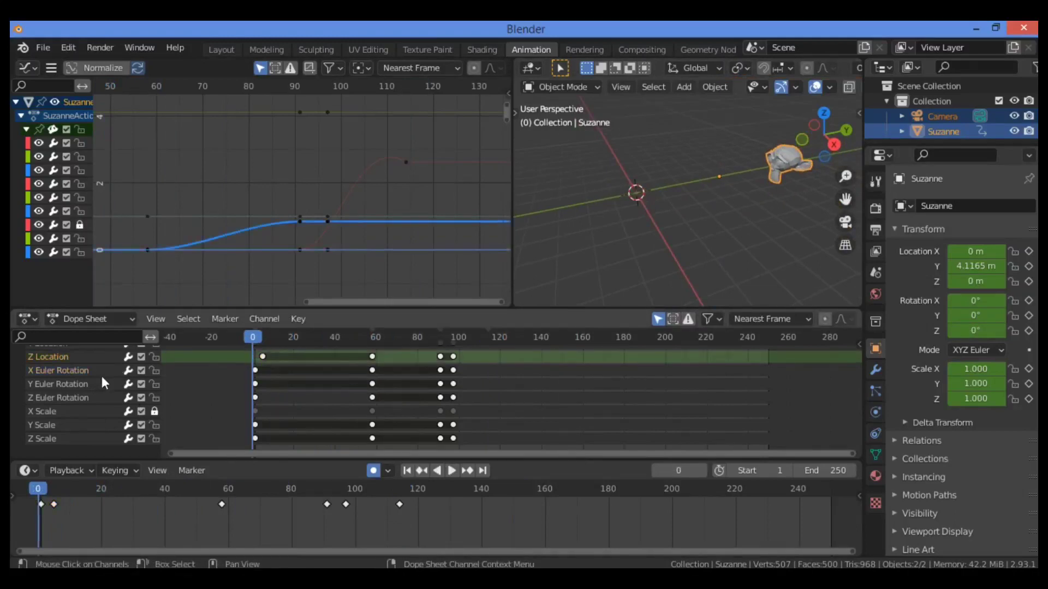
click(94, 382)
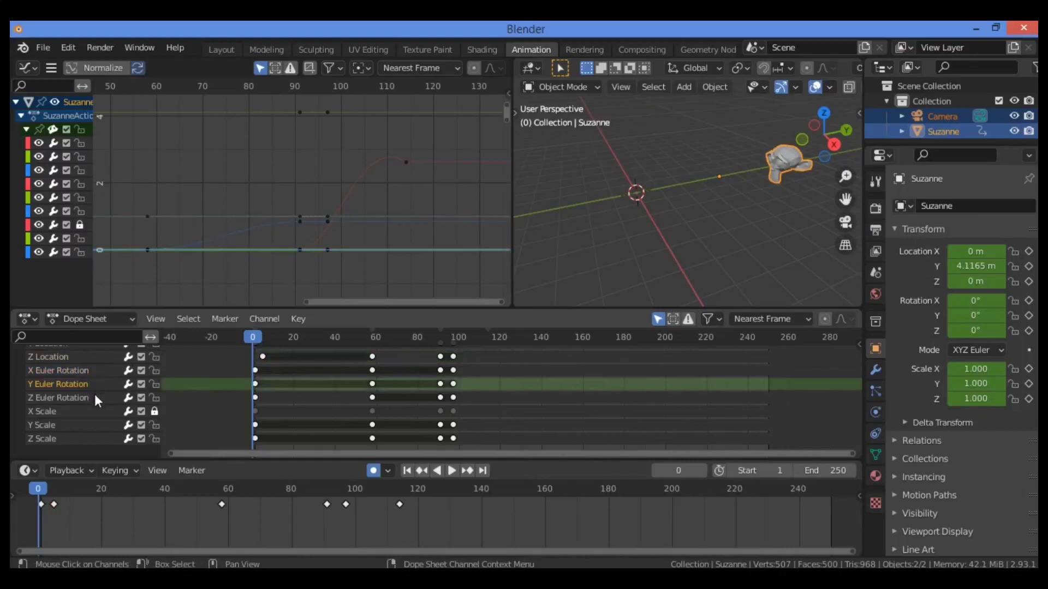
click(95, 395)
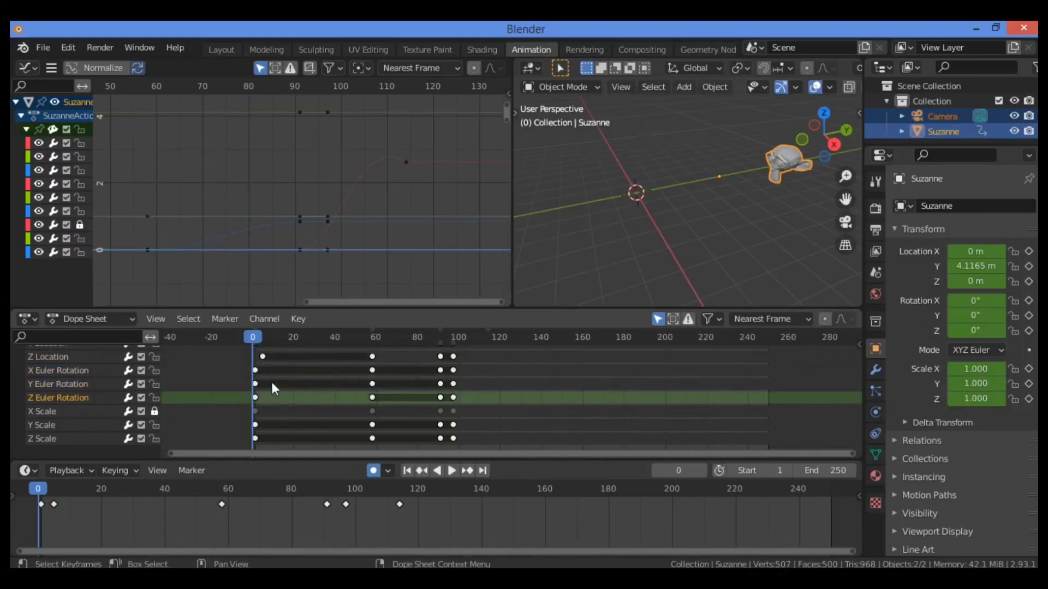
- Play the animation in short bursts to examine Suzanne's rotation around the Z axis
key(space)
key(space)
key(space)
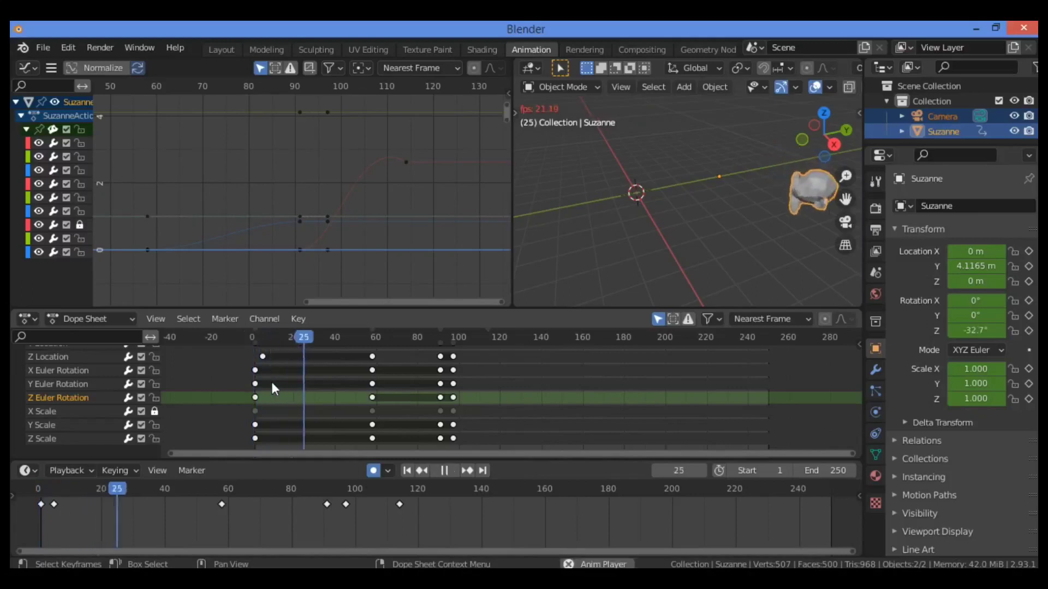
key(space)
key(space)
key(space)
key(space)
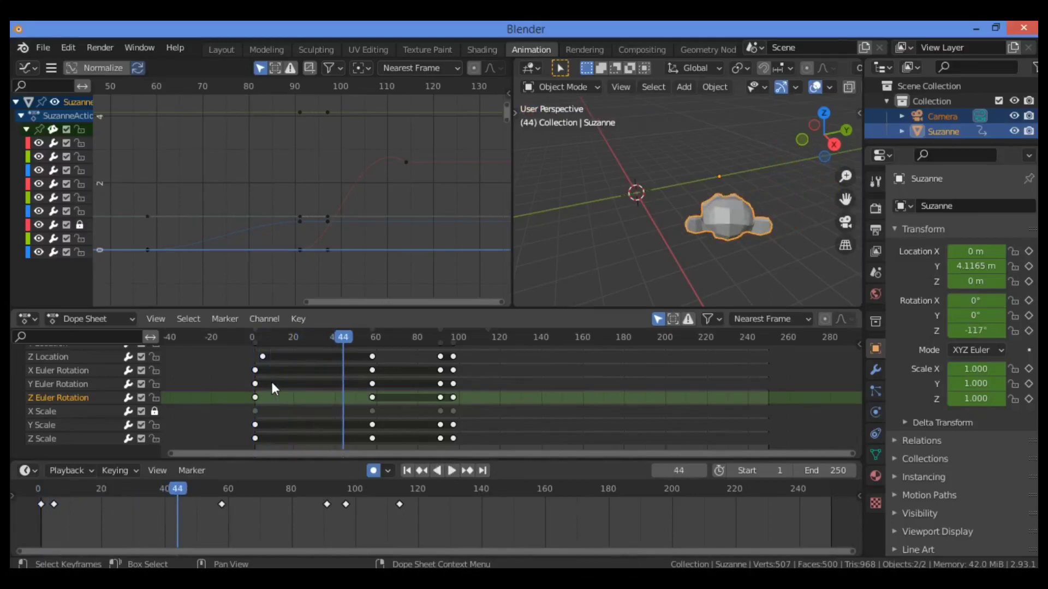
key(space)
key(space)
key(space)
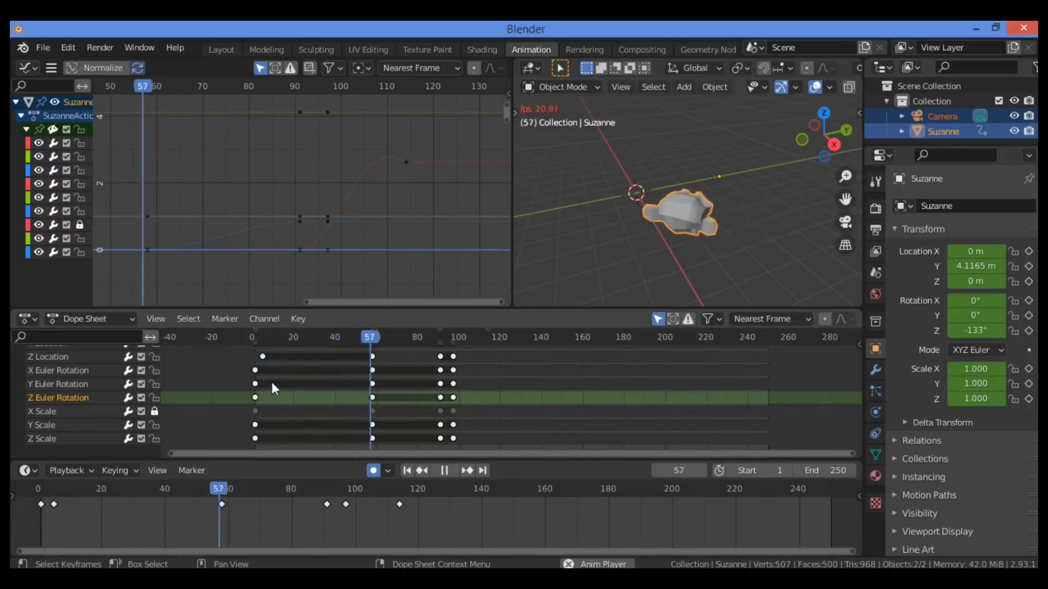
key(space)
key(space)
key(space)
- Select the Z Euler Rotation keyframe near frame 90, scrub to frame 33 and lock the Z Euler Rotation channel
scroll(333, 375, down, 2)
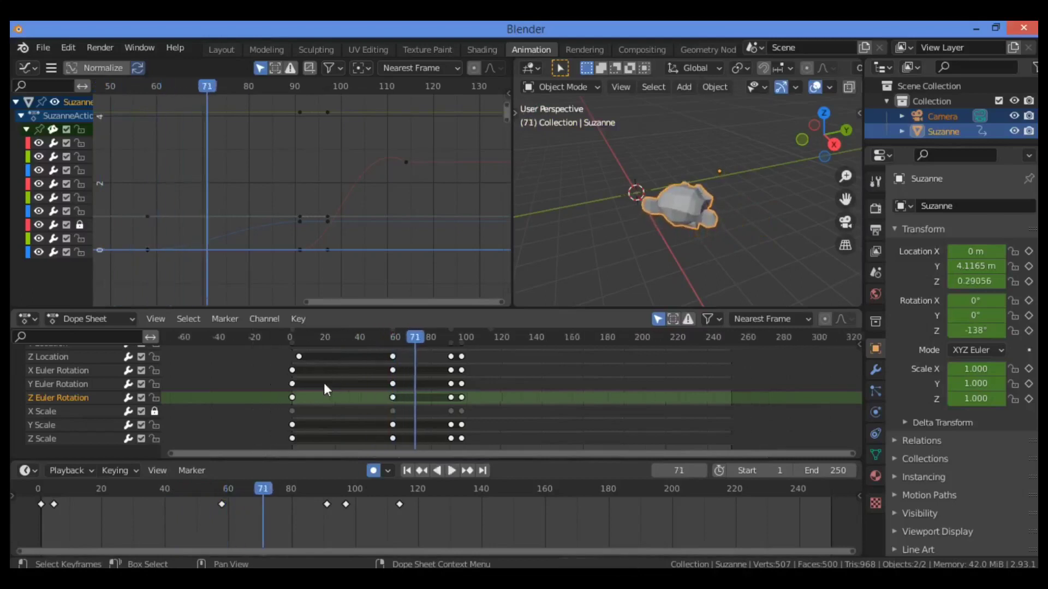
scroll(320, 379, up, 4)
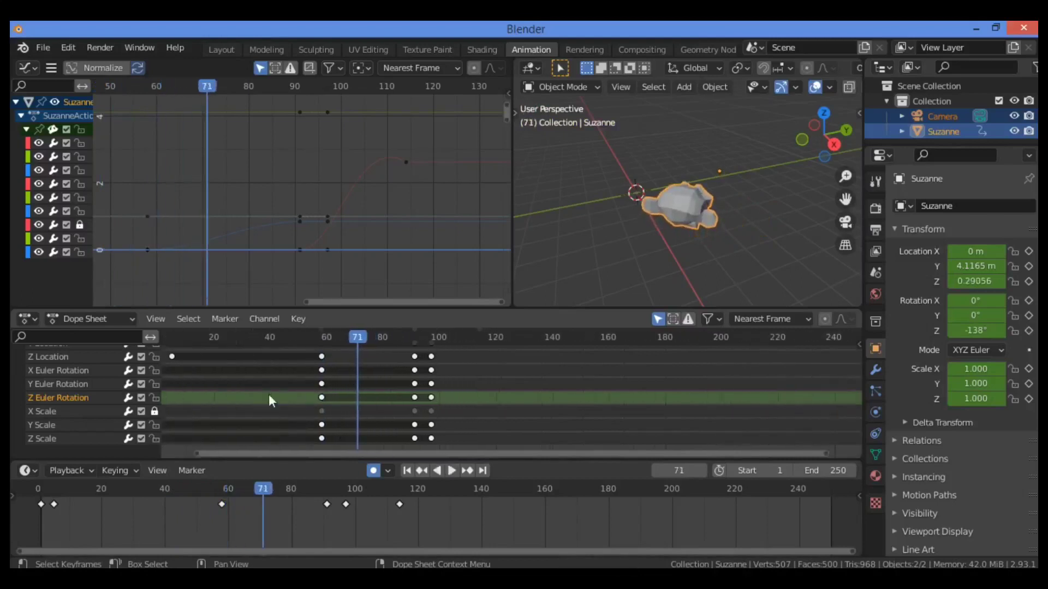
scroll(262, 393, down, 1)
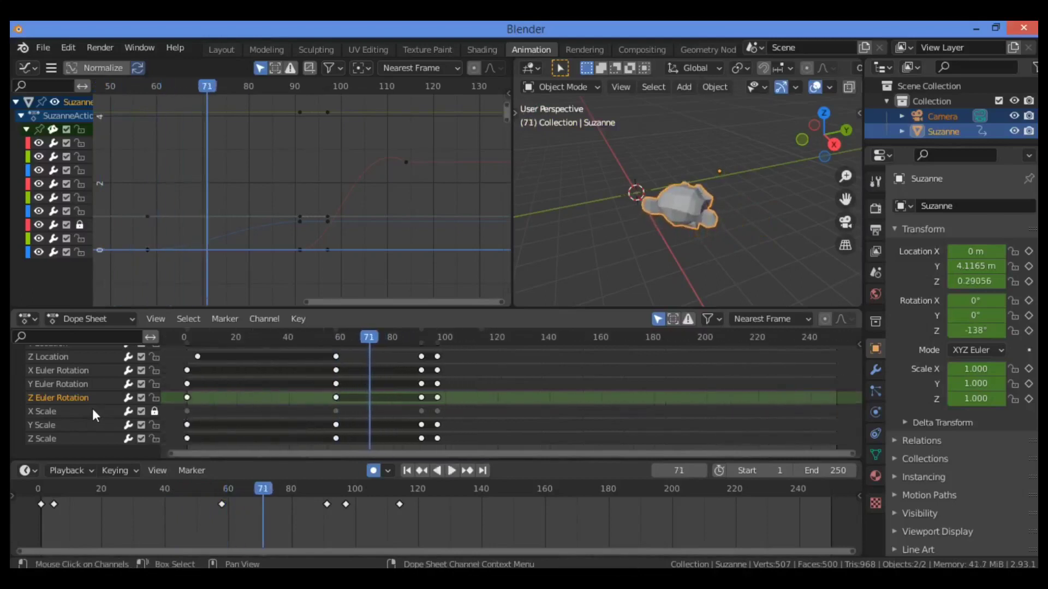
scroll(69, 415, up, 4)
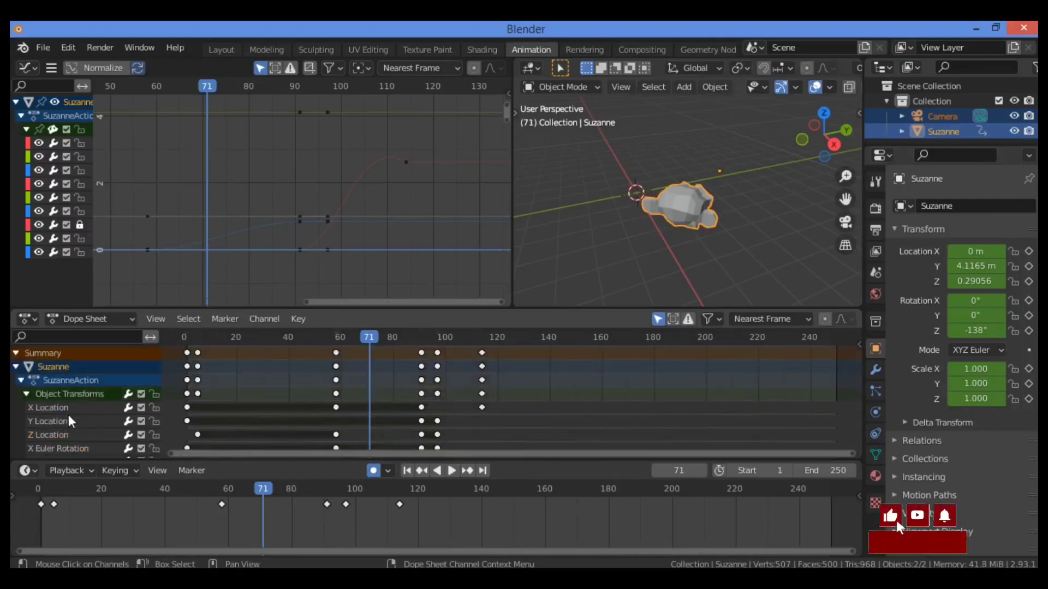
scroll(68, 415, down, 2)
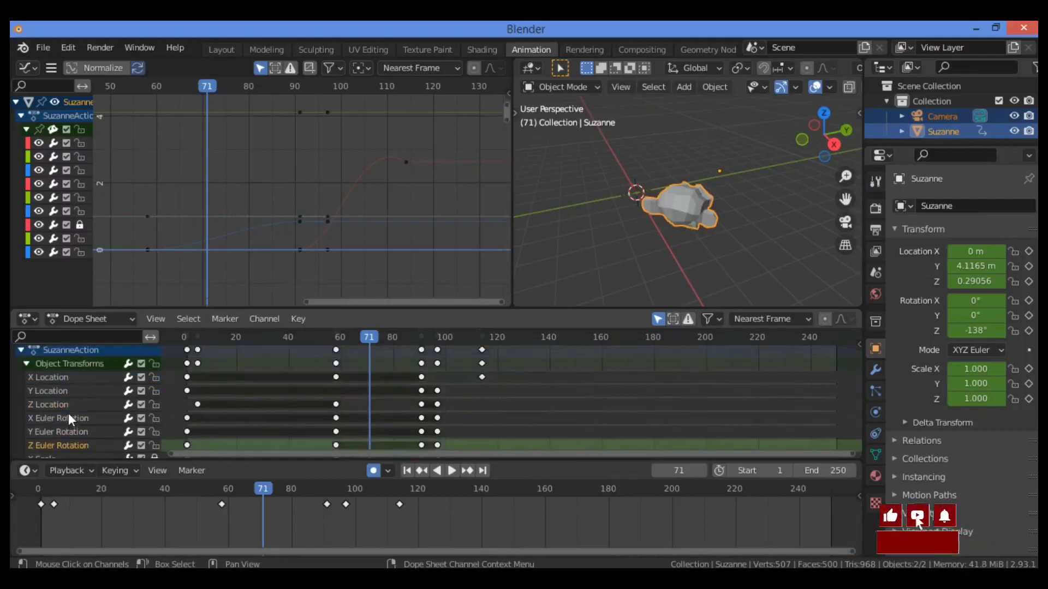
scroll(68, 414, down, 3)
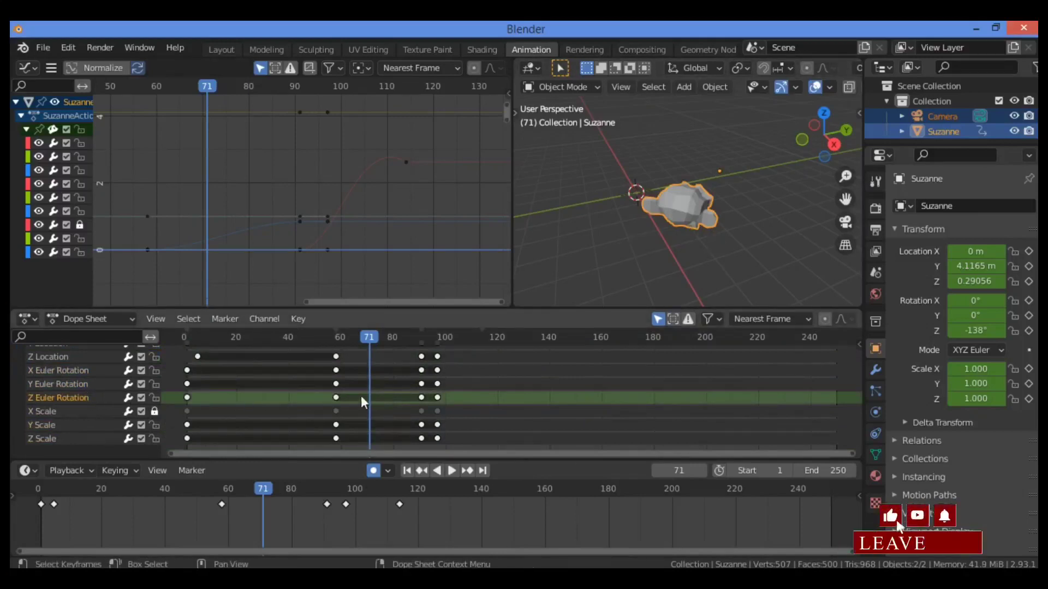
click(419, 398)
drag(371, 336, 270, 343)
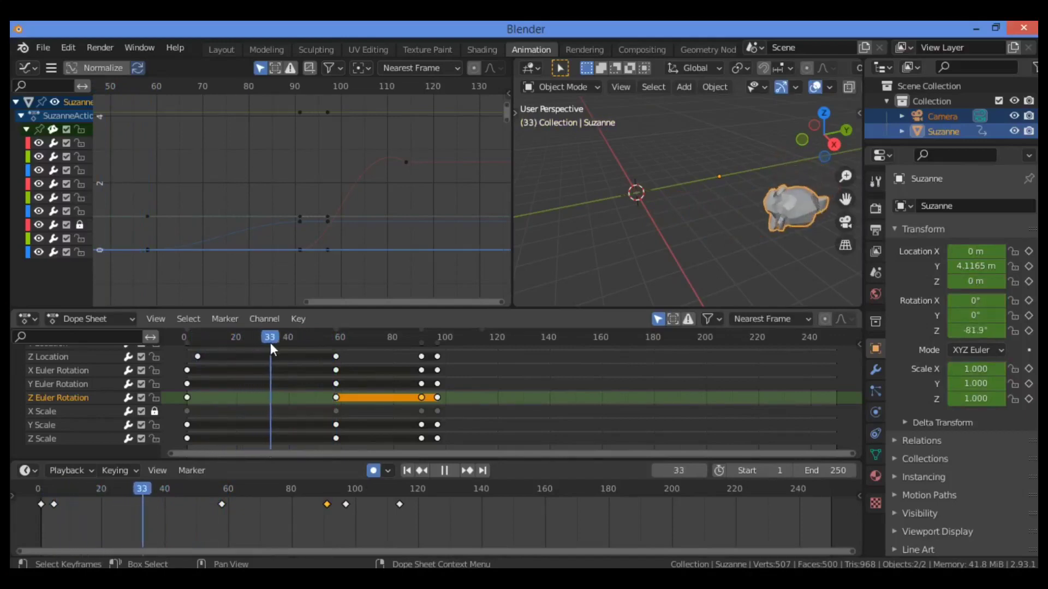
click(155, 398)
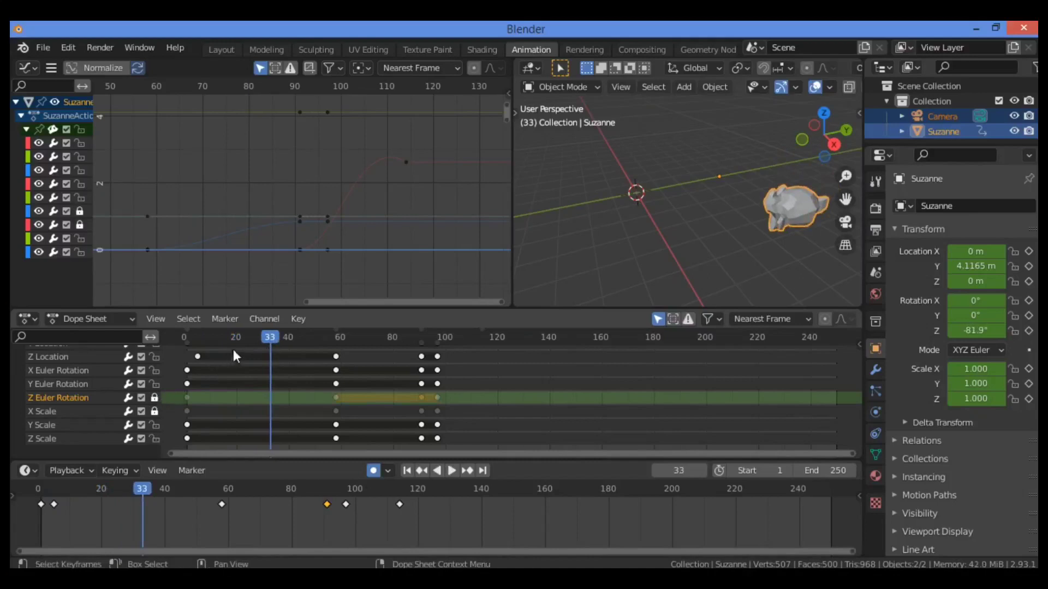
- Disable the Z Euler Rotation channel, preview the animation from frame 0 and scrub to frame 30
click(273, 337)
drag(273, 334, 185, 340)
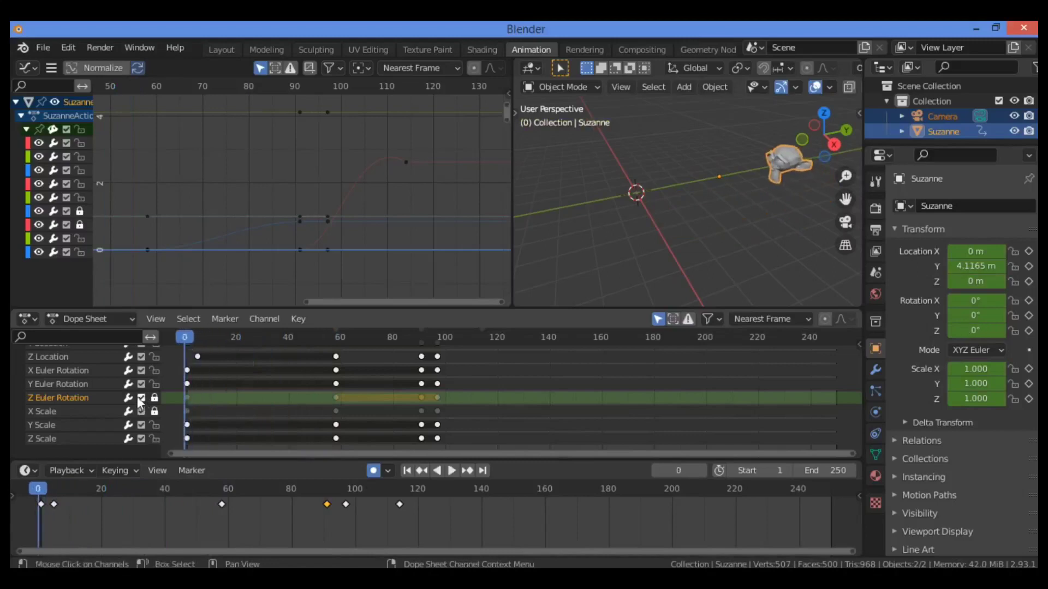
key(space)
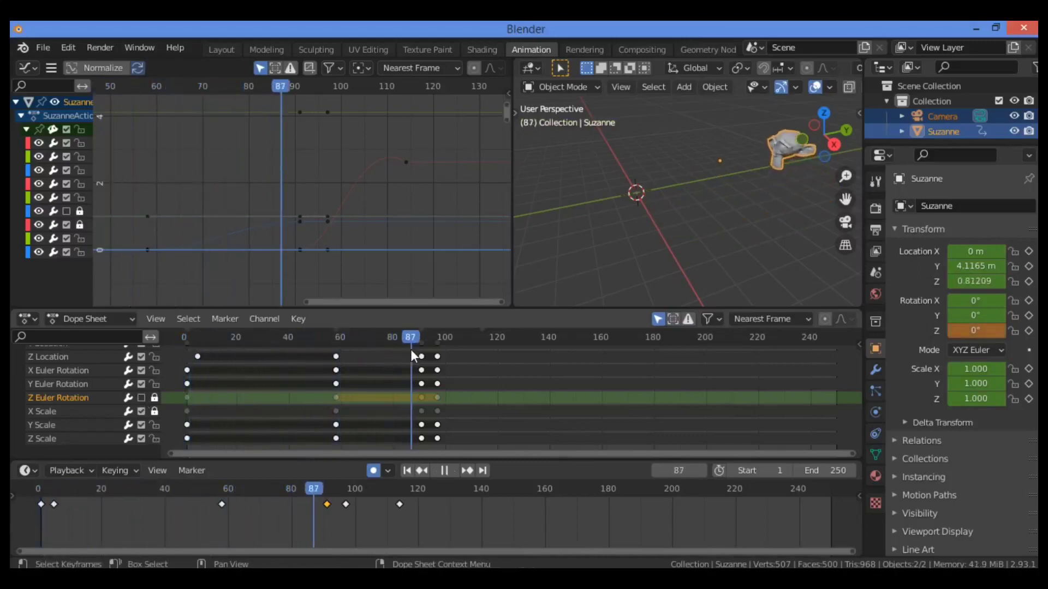
drag(411, 349, 262, 362)
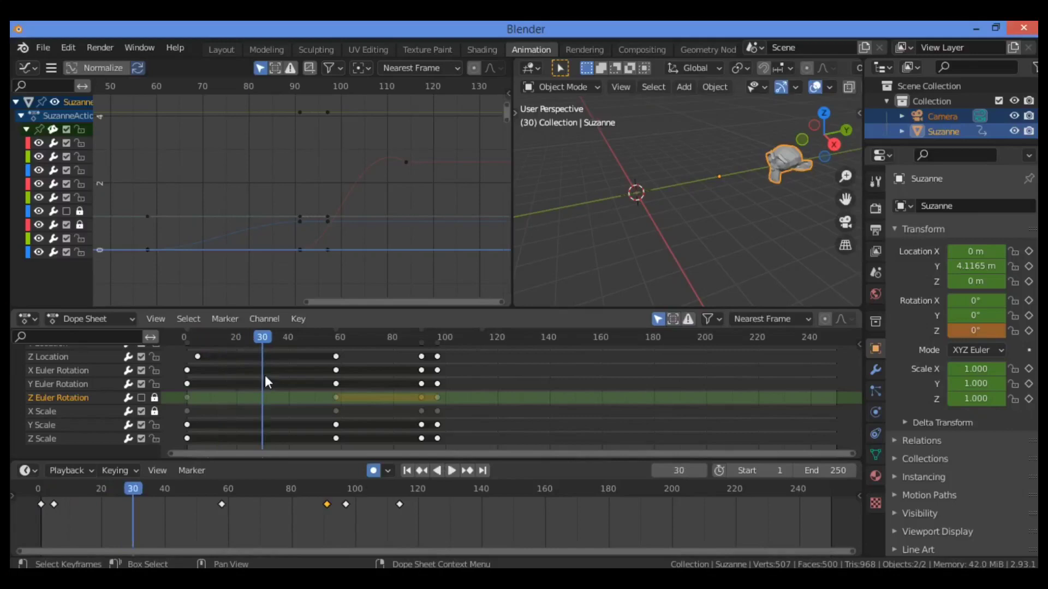
- Apply rotation and scale to the selected objects
right_click(578, 159)
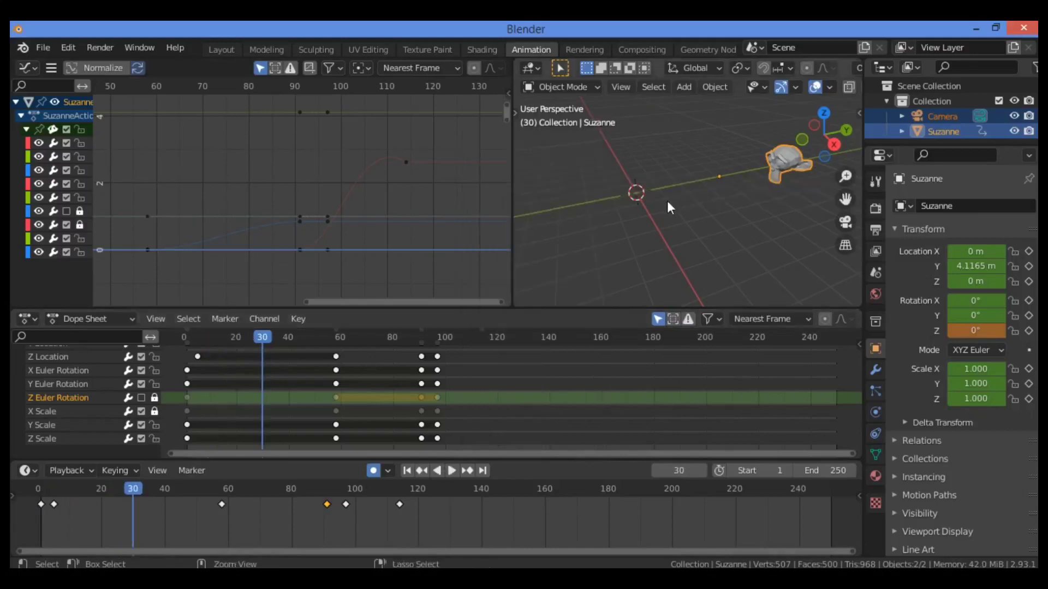
key(ctrl+a)
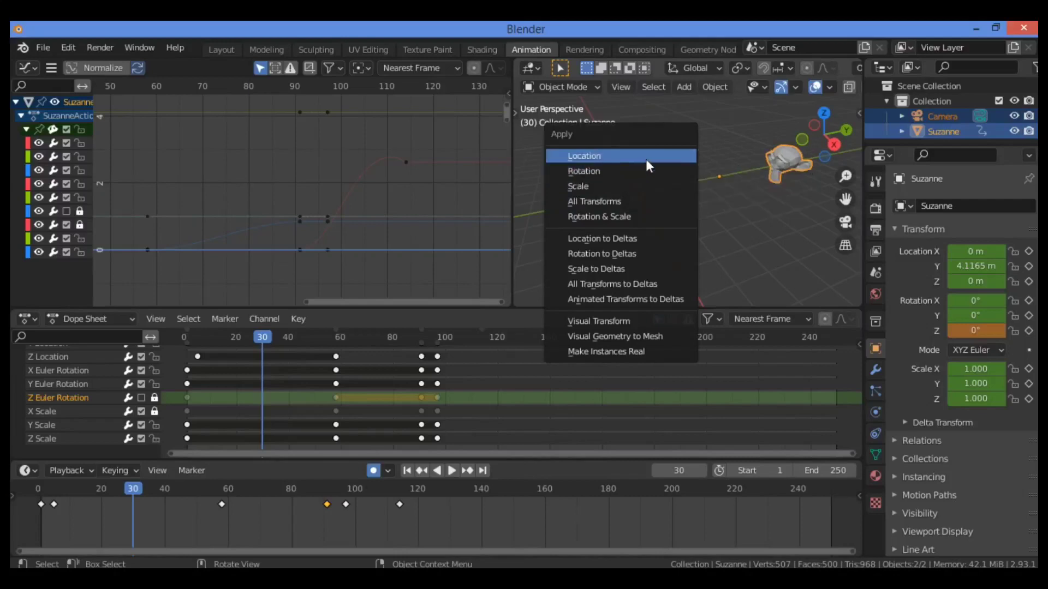
click(646, 215)
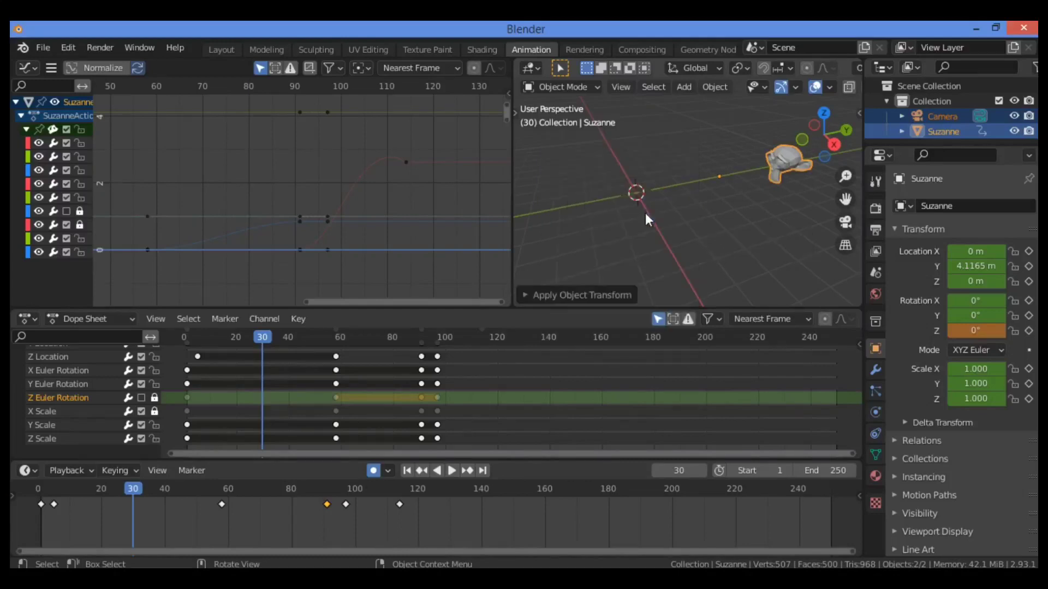
- Scrub to frame 6, then re-enable and unlock the Z Euler Rotation channel
click(237, 336)
drag(237, 335, 198, 350)
click(141, 397)
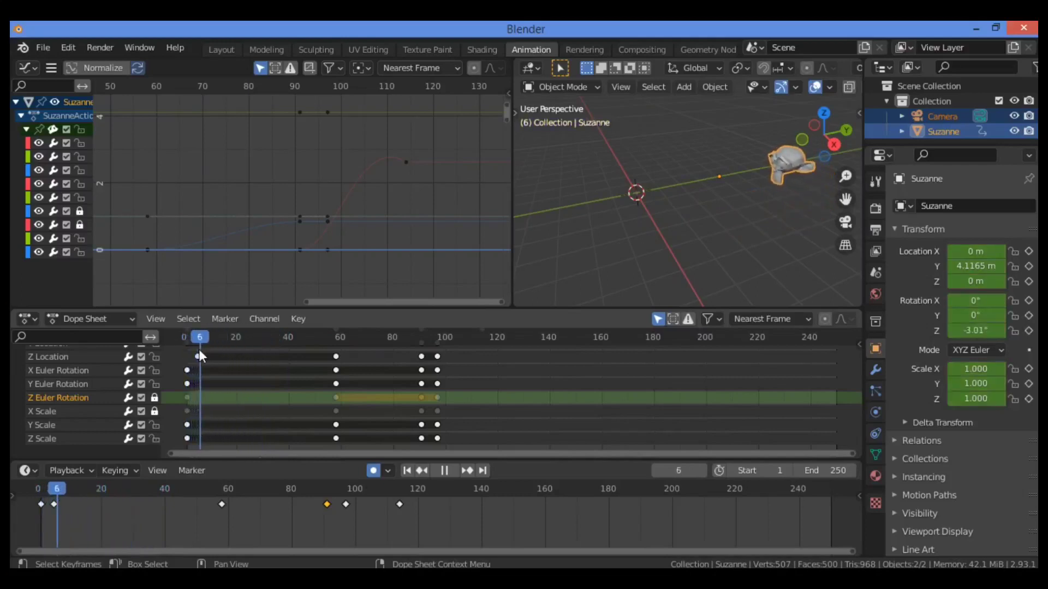
click(154, 397)
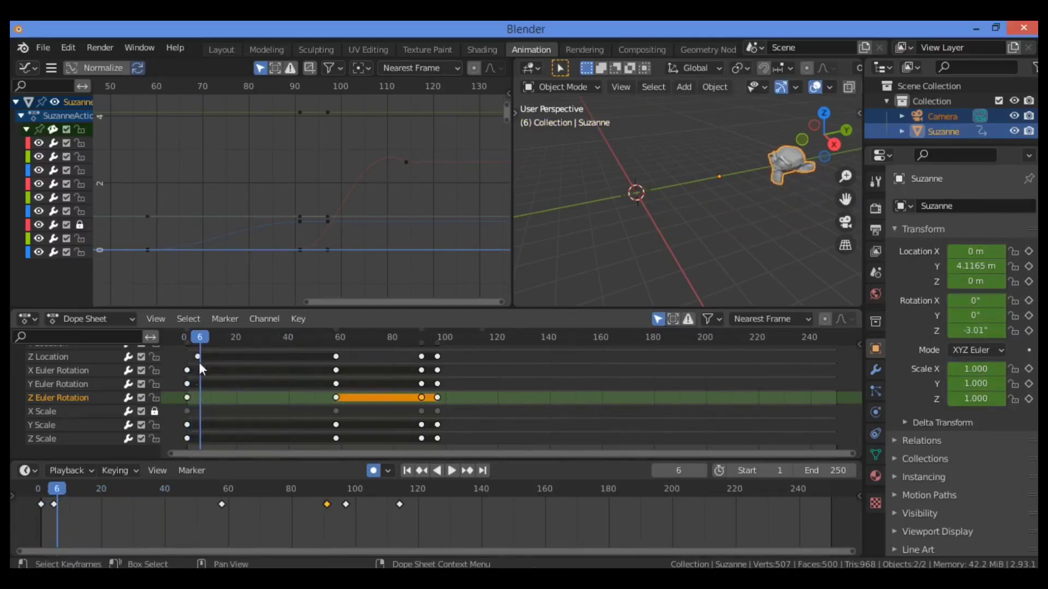
- Preview the opening frames with the Z rotation restored and return to frame 0
drag(199, 337, 183, 336)
key(space)
drag(221, 342, 176, 343)
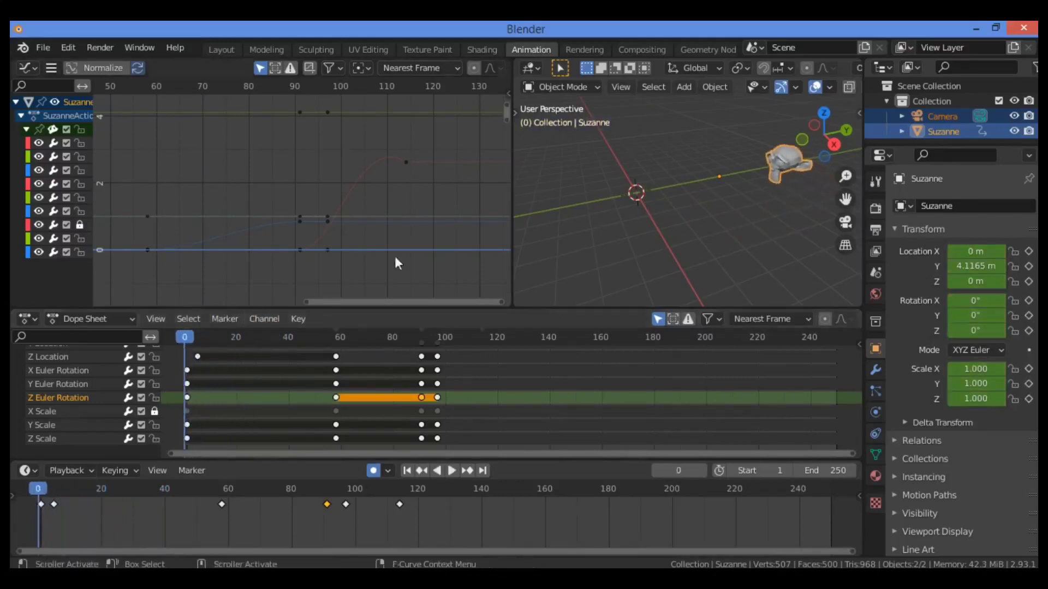
- Select only Suzanne and apply smooth shading to it
click(722, 179)
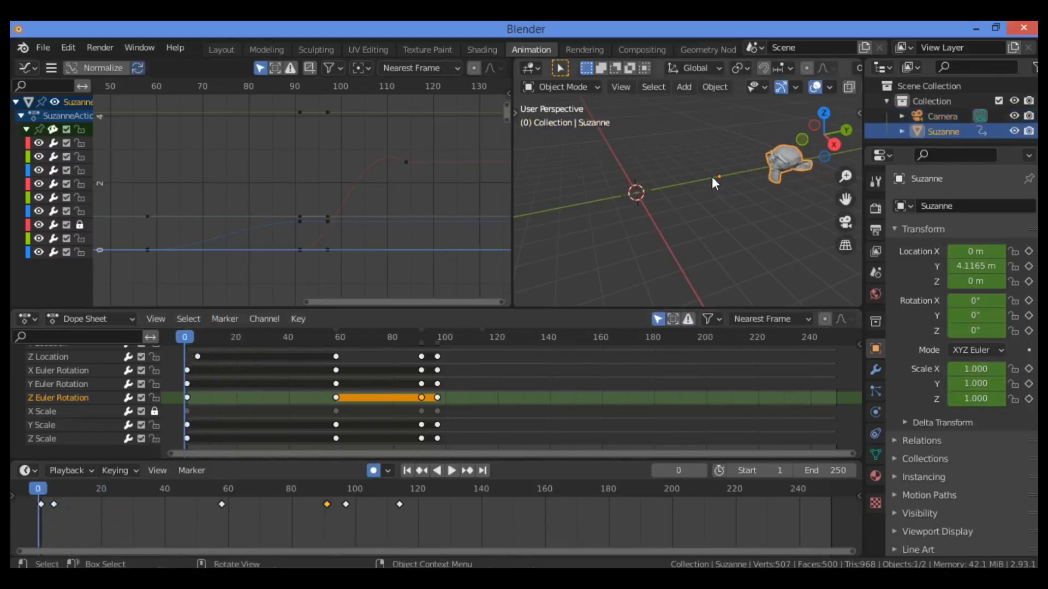
right_click(641, 159)
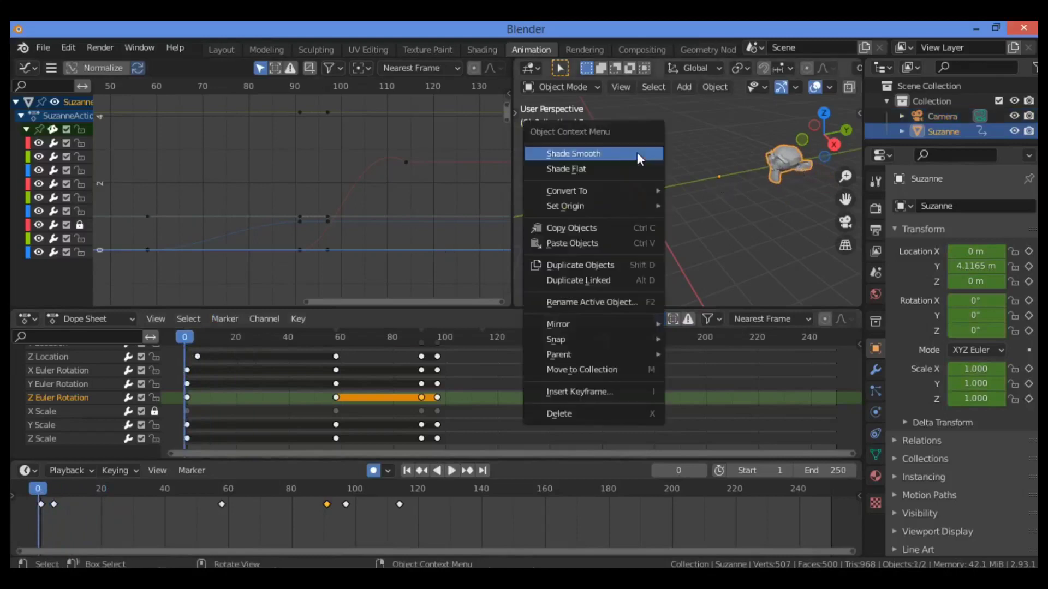
click(639, 155)
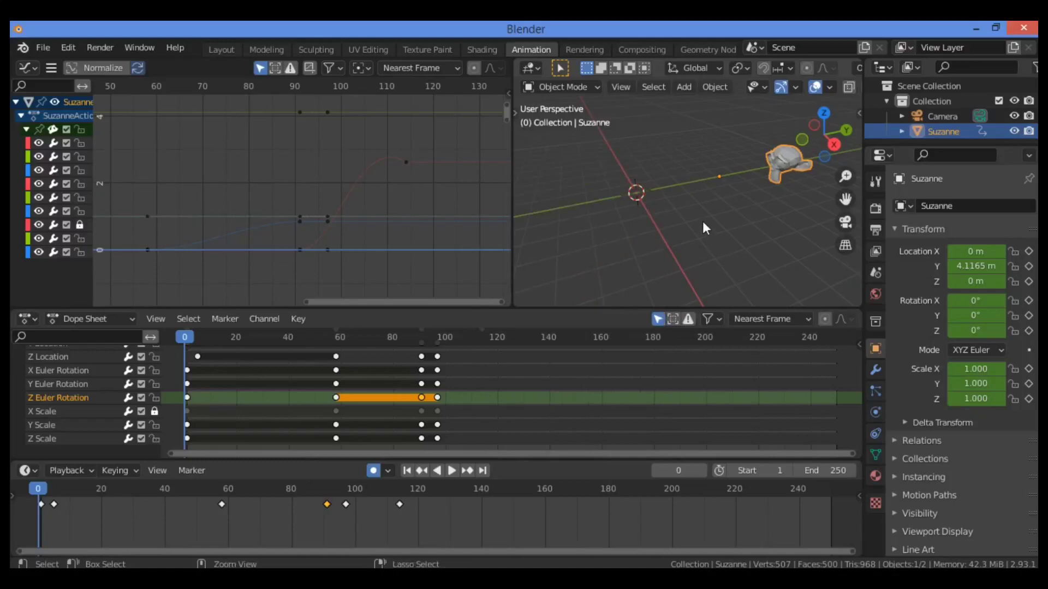
- Apply Suzanne's rotation and scale, then play back the opening frames and return to frame 0
key(ctrl+a)
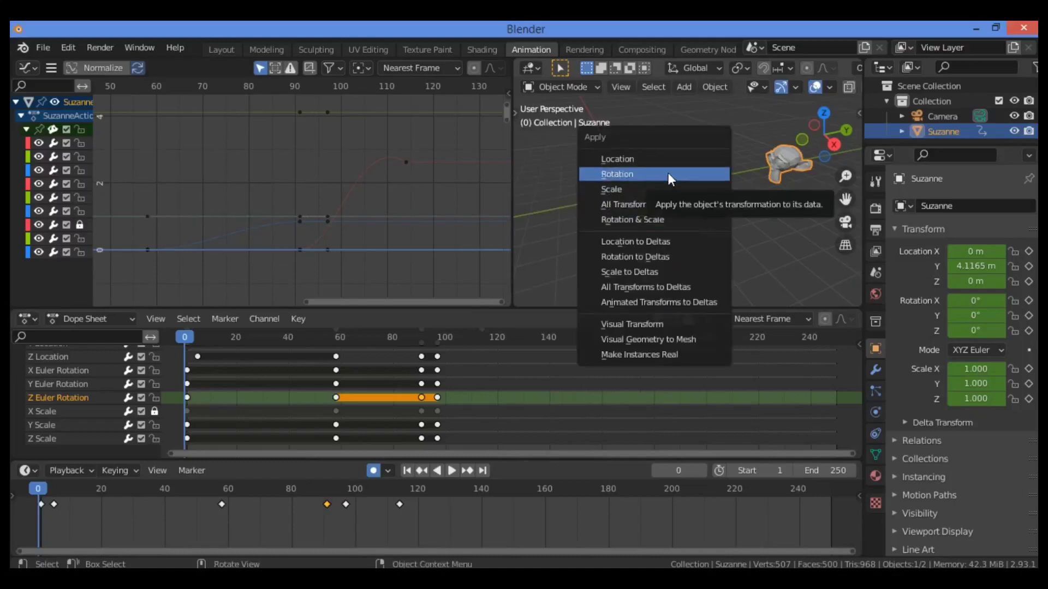
click(672, 220)
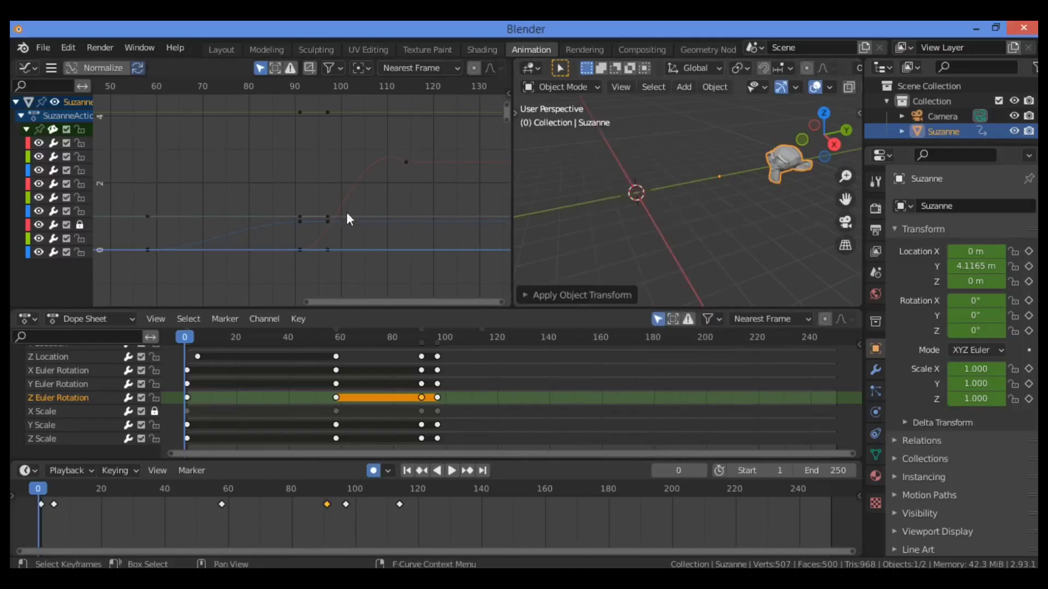
key(space)
drag(222, 340, 180, 352)
key(space)
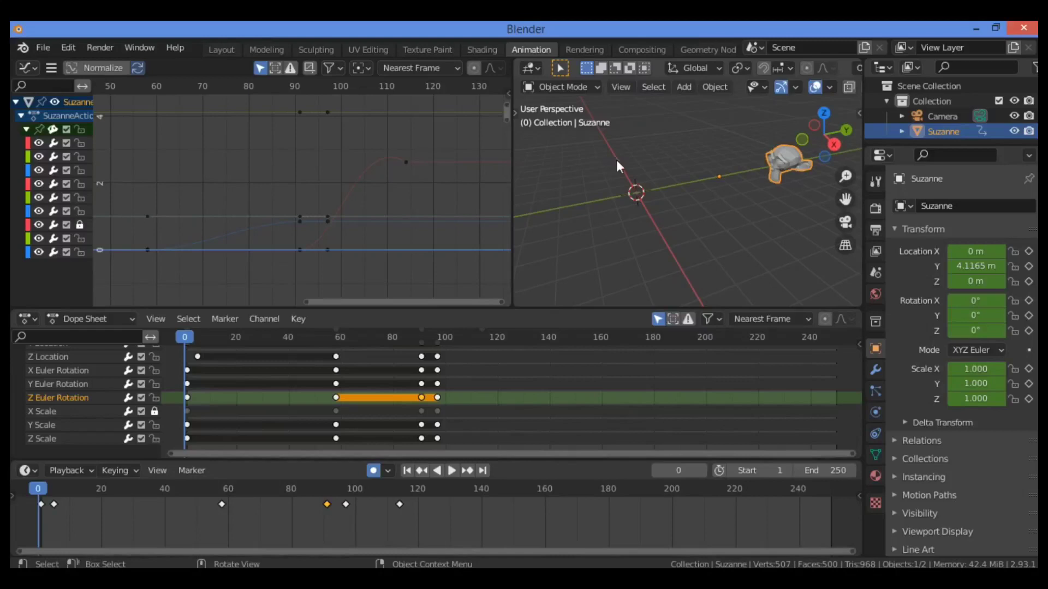
- Go to frame 84 and move the last Z Euler Rotation keyframe about 8 frames later in the dope sheet
click(401, 340)
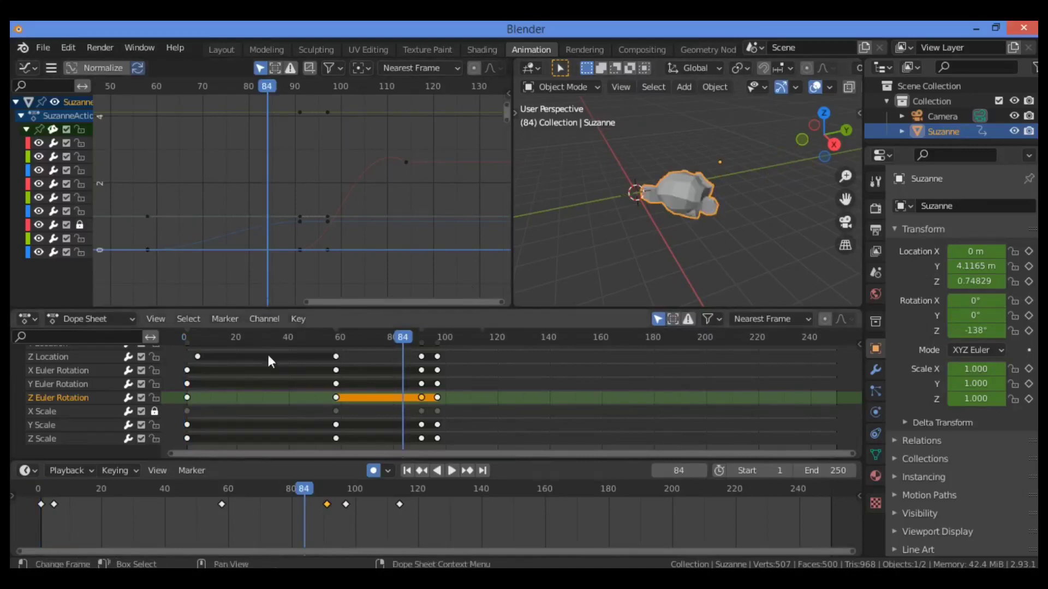
click(438, 397)
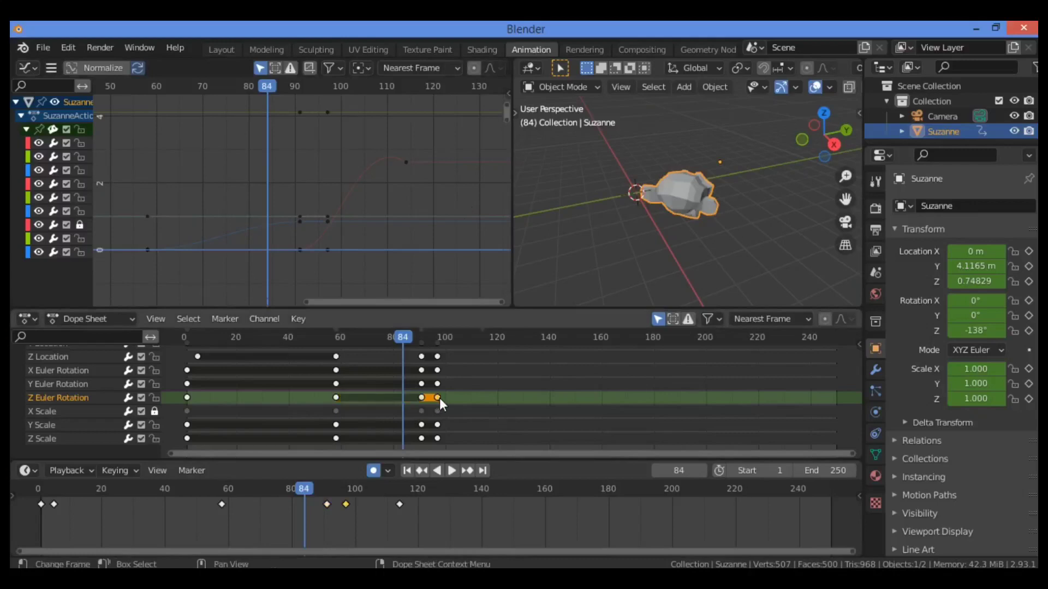
key(g)
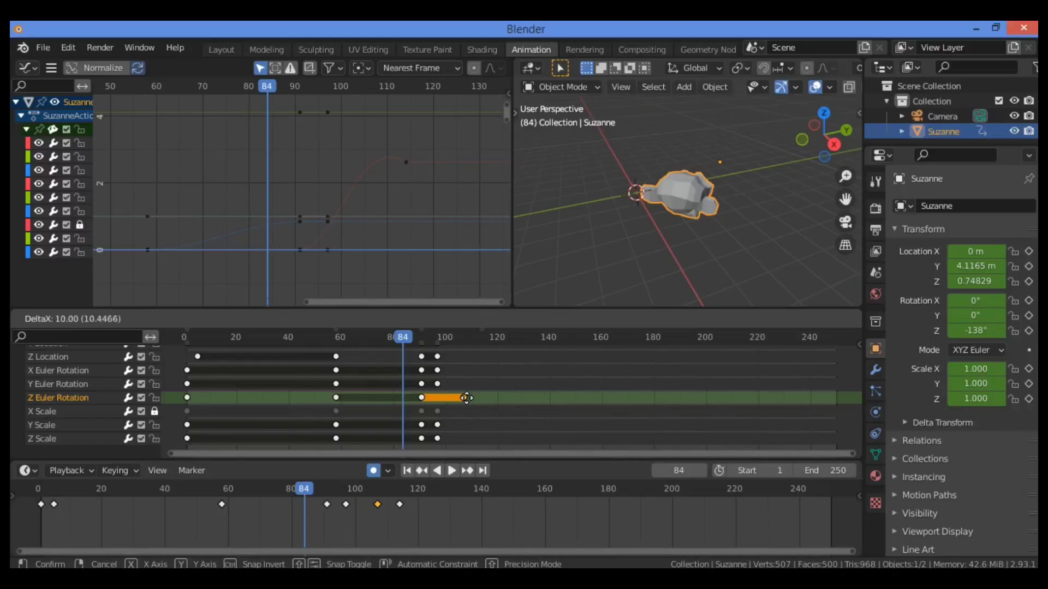
click(465, 398)
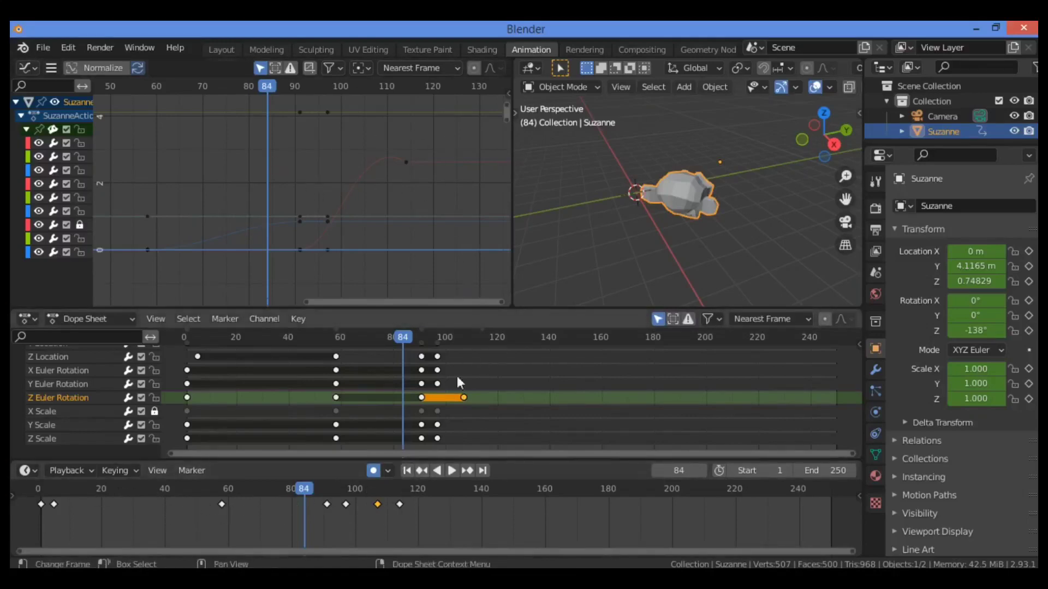
key(g)
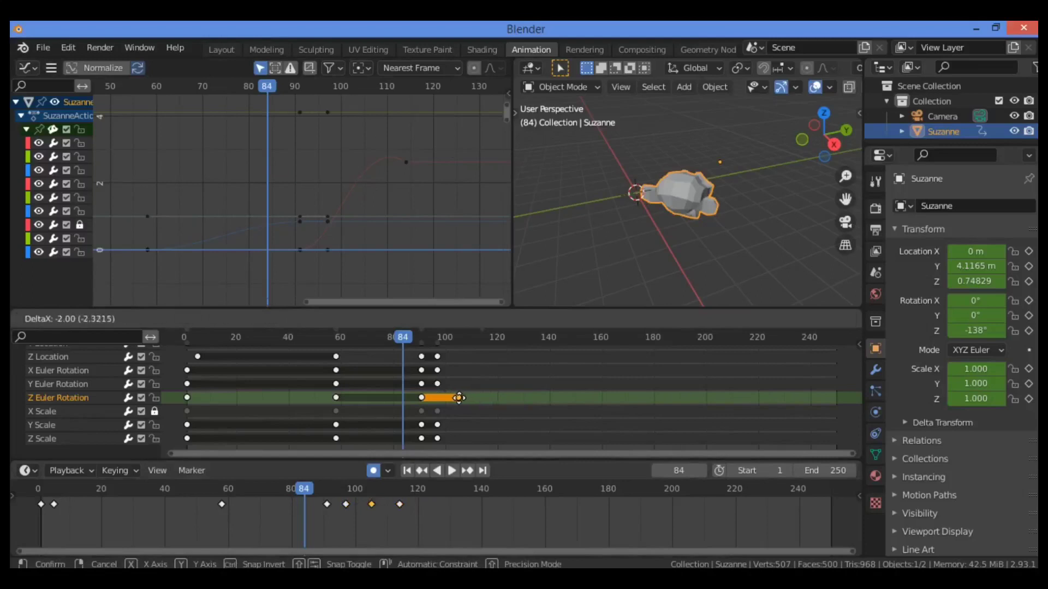
click(460, 401)
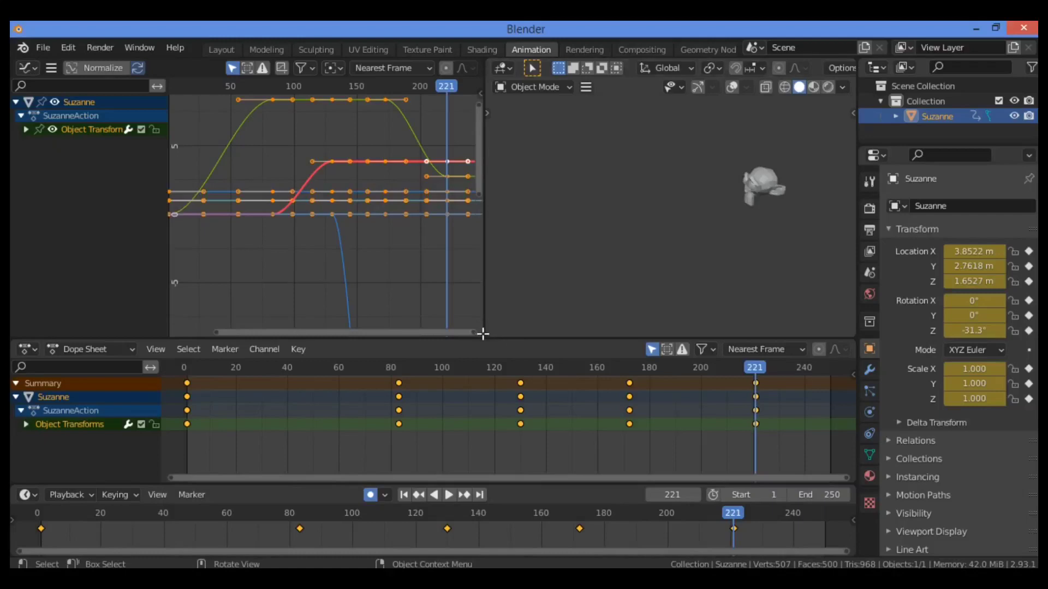
- Merge the 3D viewport area into the graph editor so it spans the full width, and narrow the dope sheet's channel list
drag(484, 332, 498, 334)
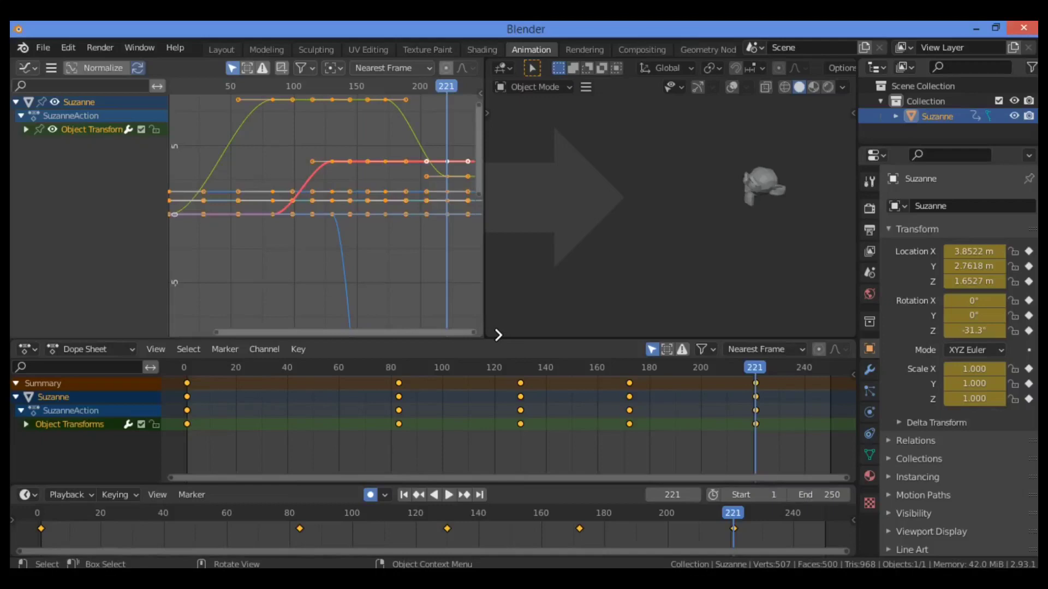
drag(498, 335, 510, 336)
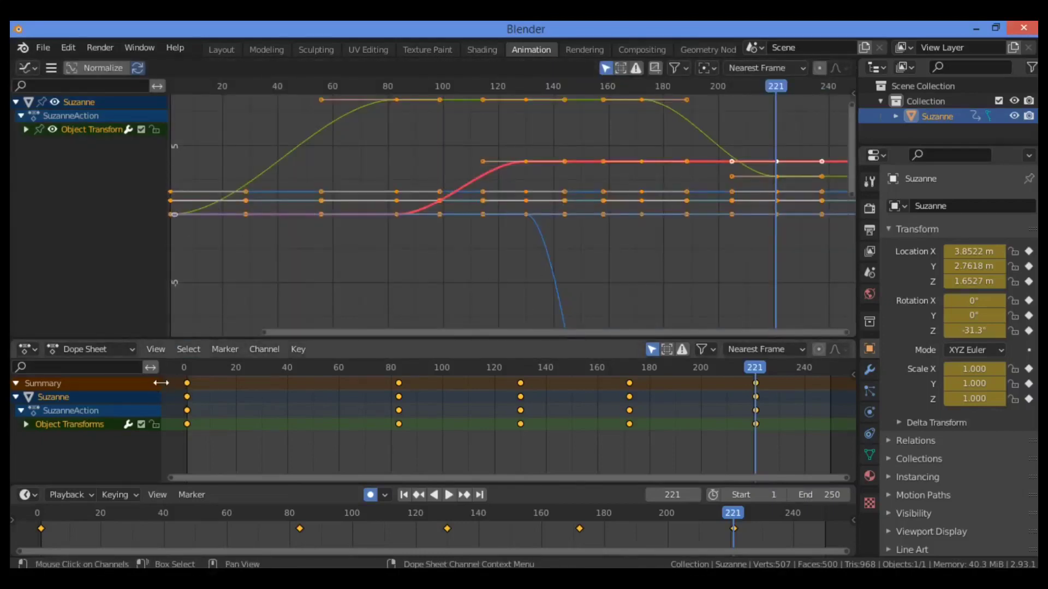
drag(161, 383, 143, 380)
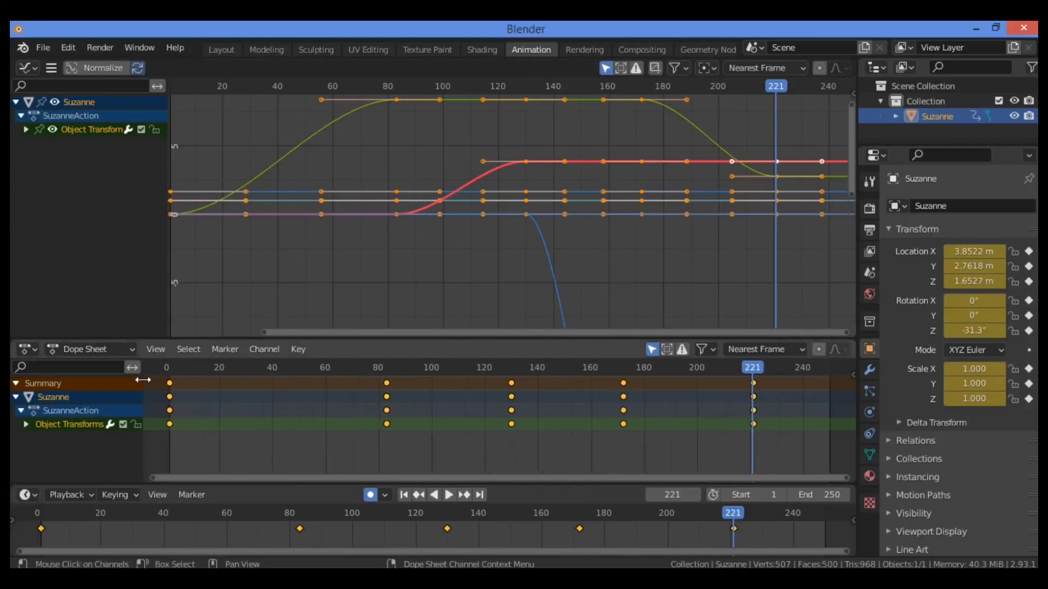